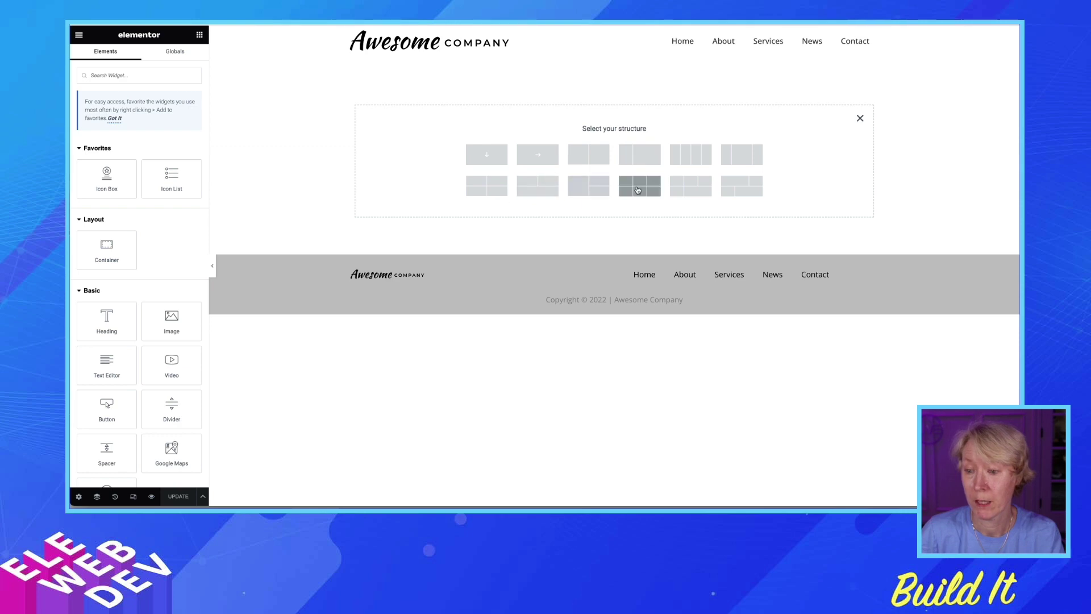
# - Create a three-column row from the 3x2 structure by deleting the second-row cells
pyautogui.click(640, 186)
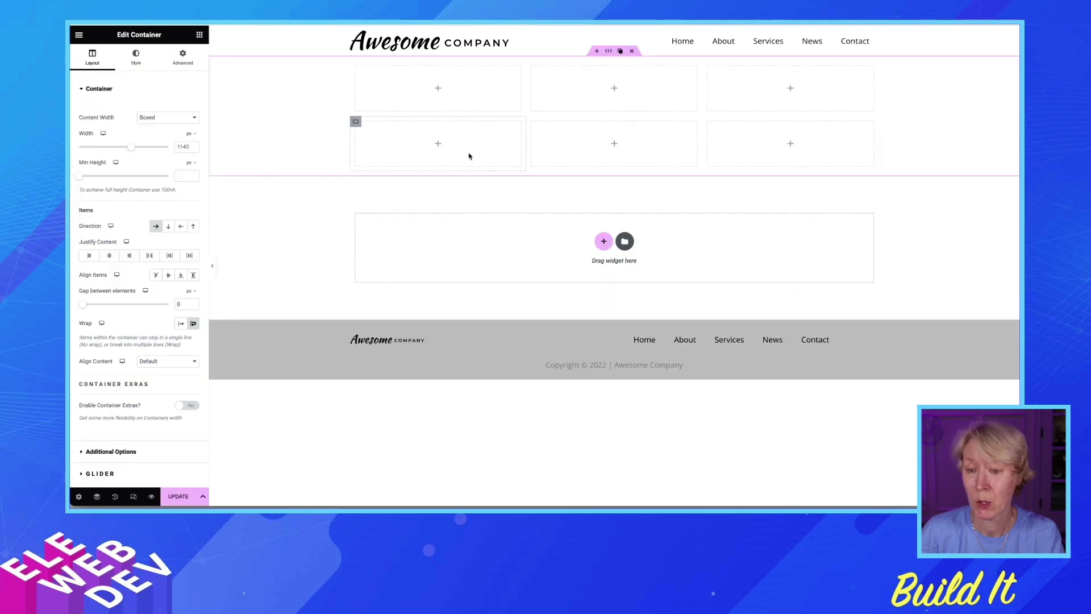
pyautogui.click(378, 122)
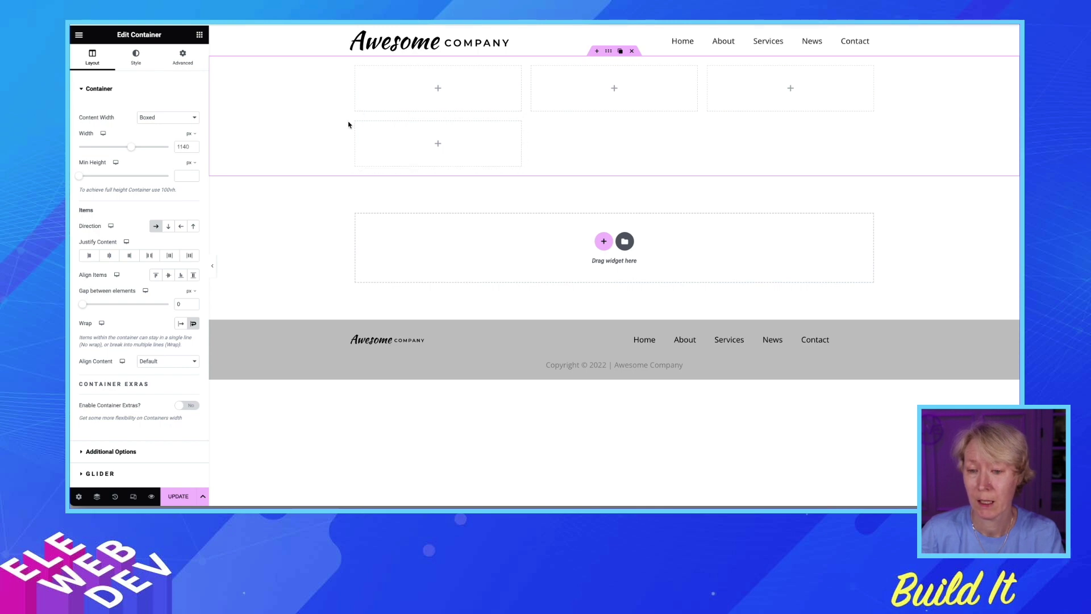
pyautogui.click(379, 121)
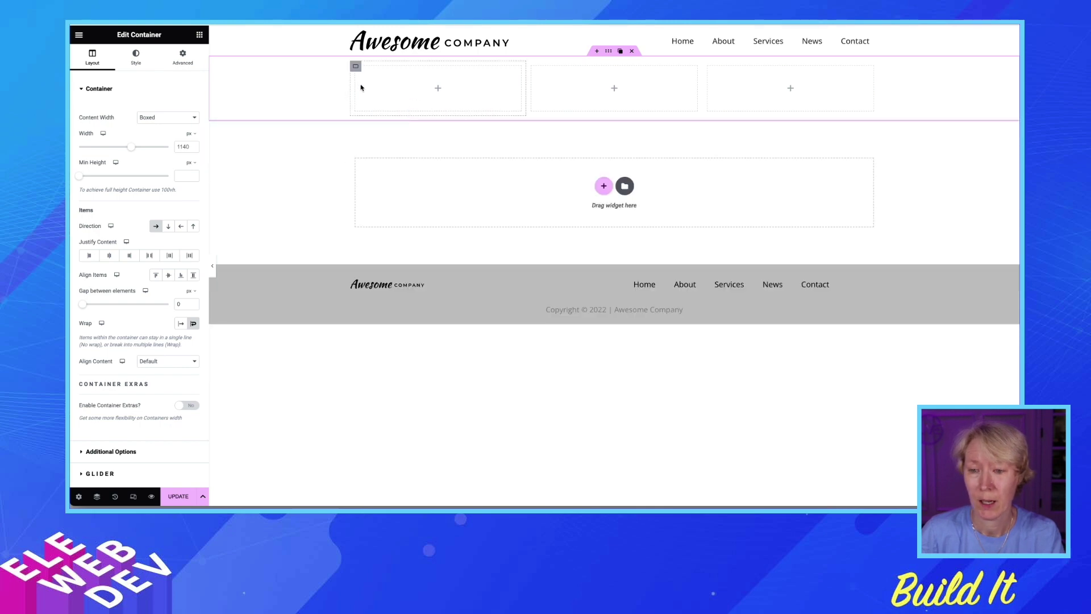
# - Add an Image, a Text Editor and a Button widget to the first column
pyautogui.click(199, 36)
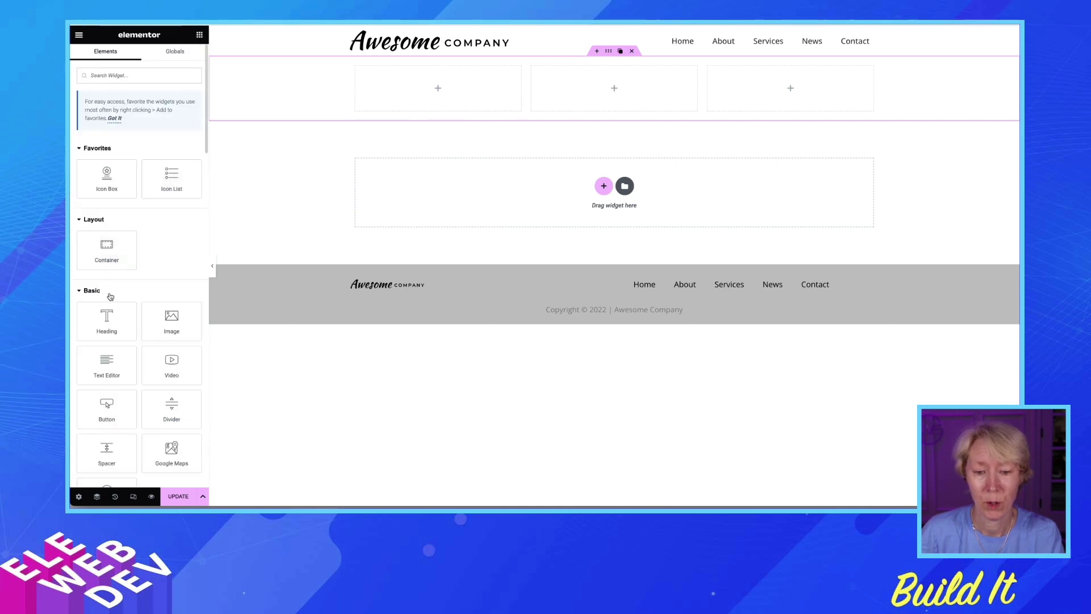
pyautogui.moveTo(164, 322); pyautogui.dragTo(415, 86)
pyautogui.click(200, 36)
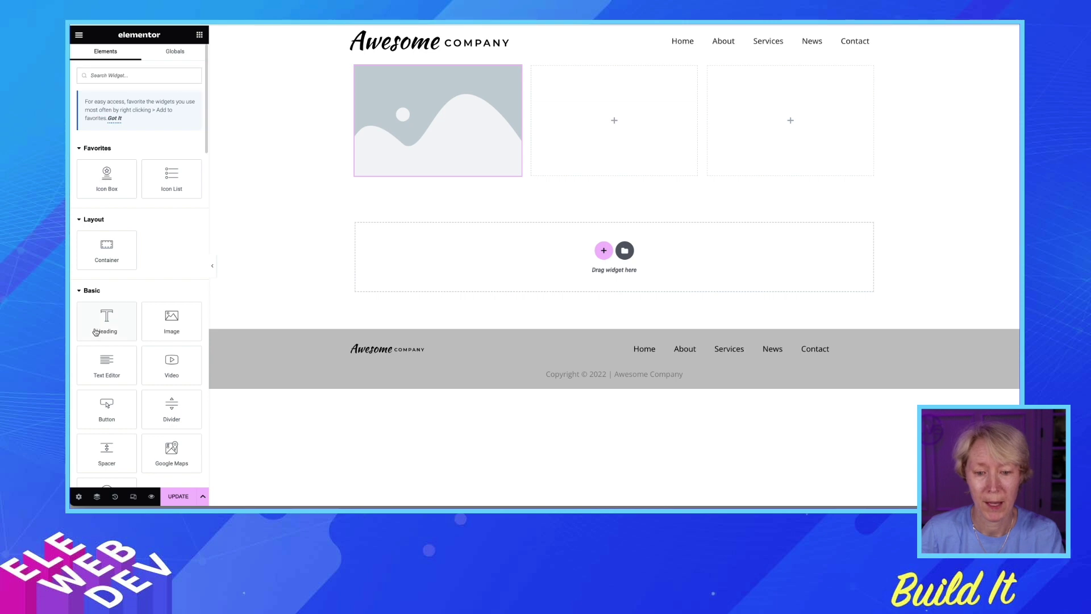
pyautogui.moveTo(100, 366); pyautogui.dragTo(390, 173)
pyautogui.click(199, 34)
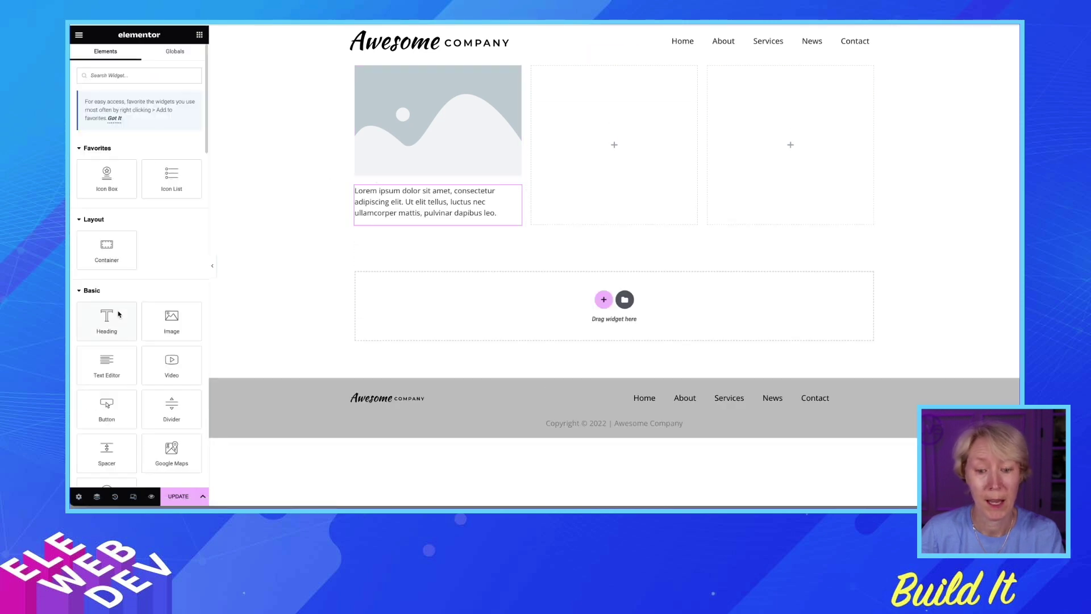
pyautogui.scroll(-2, 118, 313)
pyautogui.moveTo(108, 282); pyautogui.dragTo(425, 225)
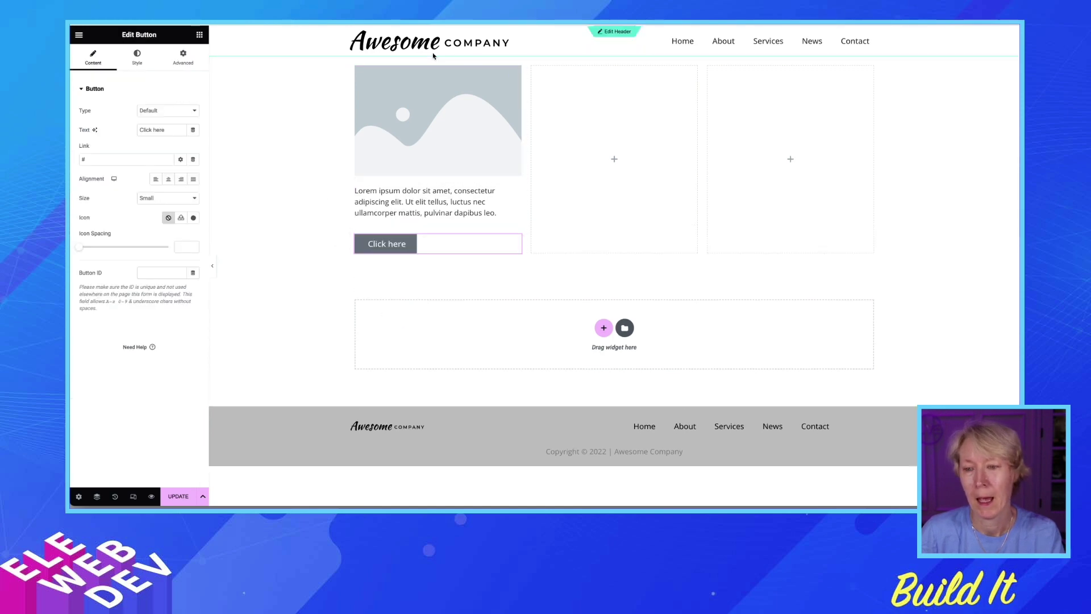
# - Duplicate the first card into the second and third columns and remove the leftover empty containers
pyautogui.click(366, 67)
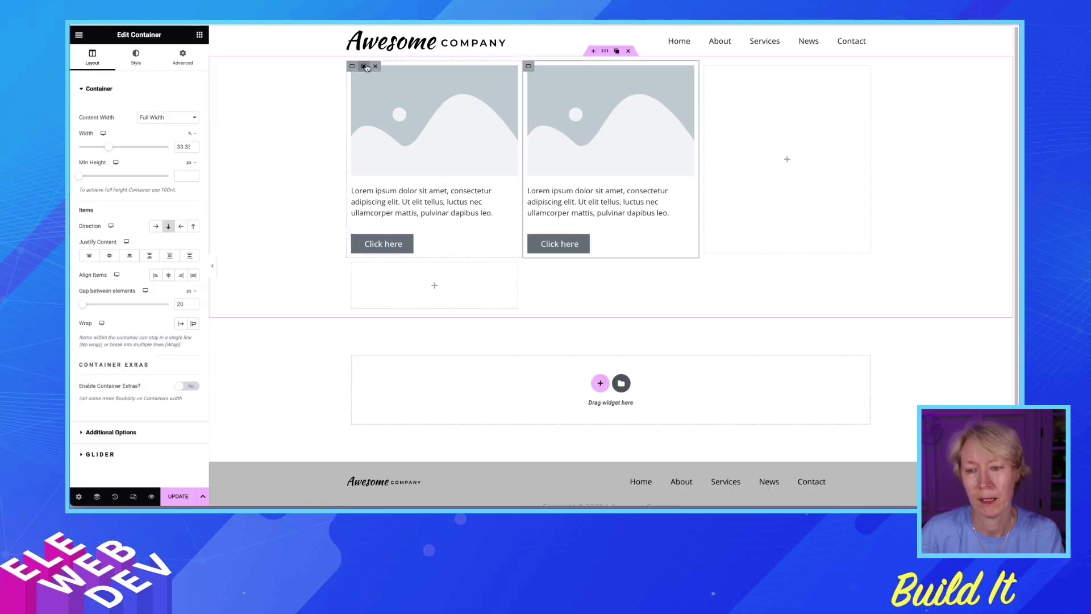
pyautogui.click(366, 67)
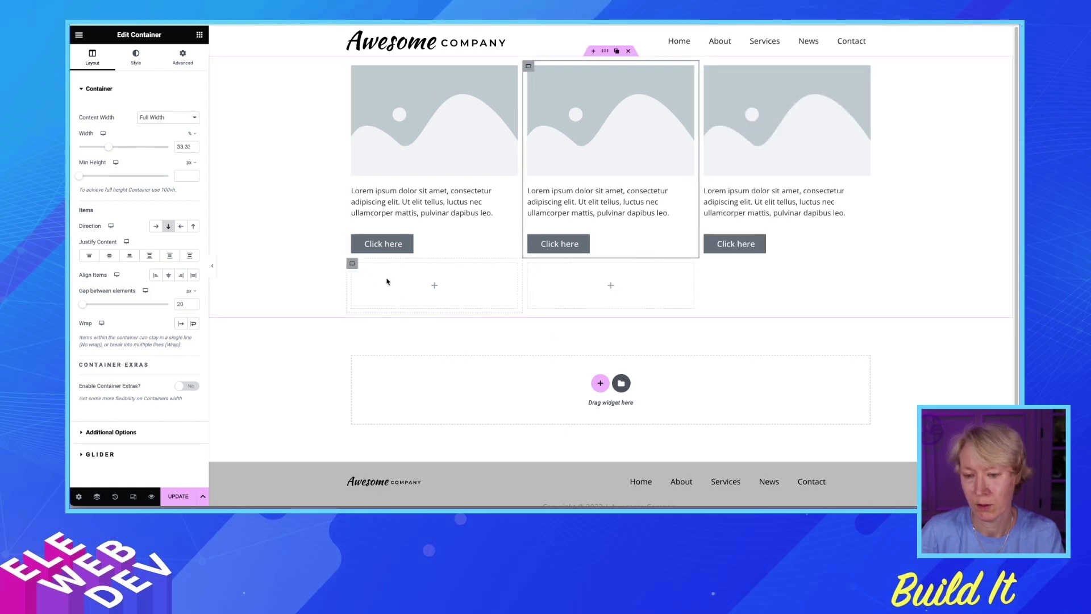
pyautogui.hotkey('ctrl', 'z')
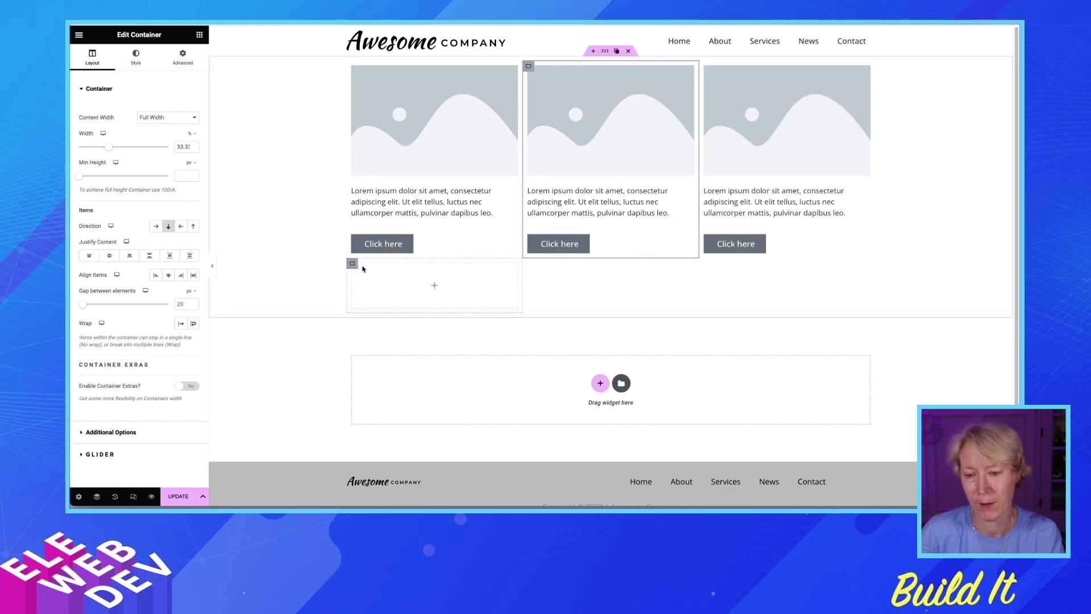
pyautogui.click(374, 263)
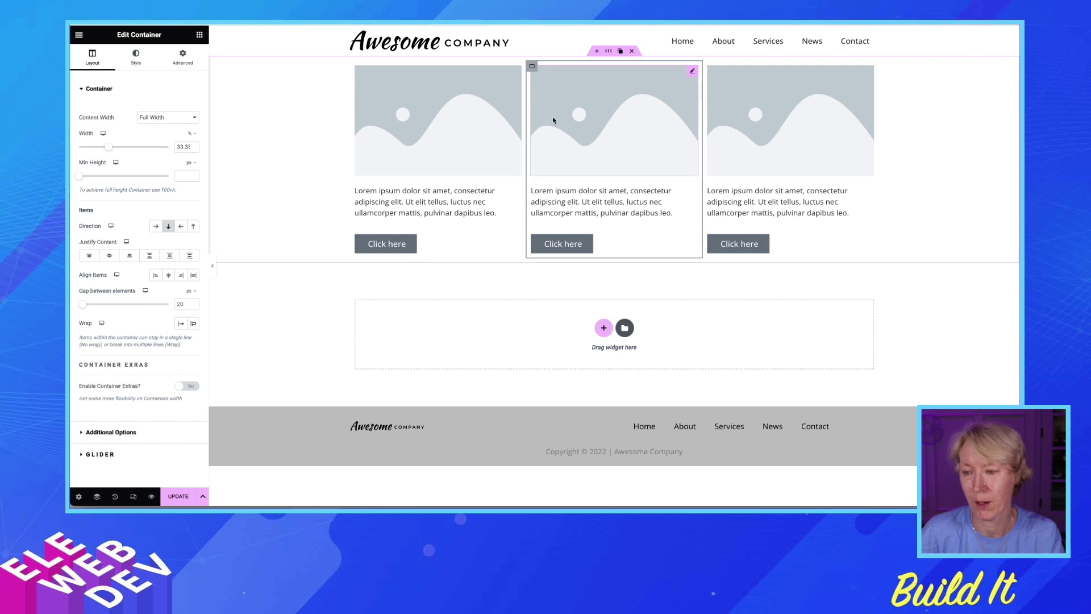
# - Trim the first card's text so it ends at 'Ut elit tellus.'
pyautogui.click(441, 213)
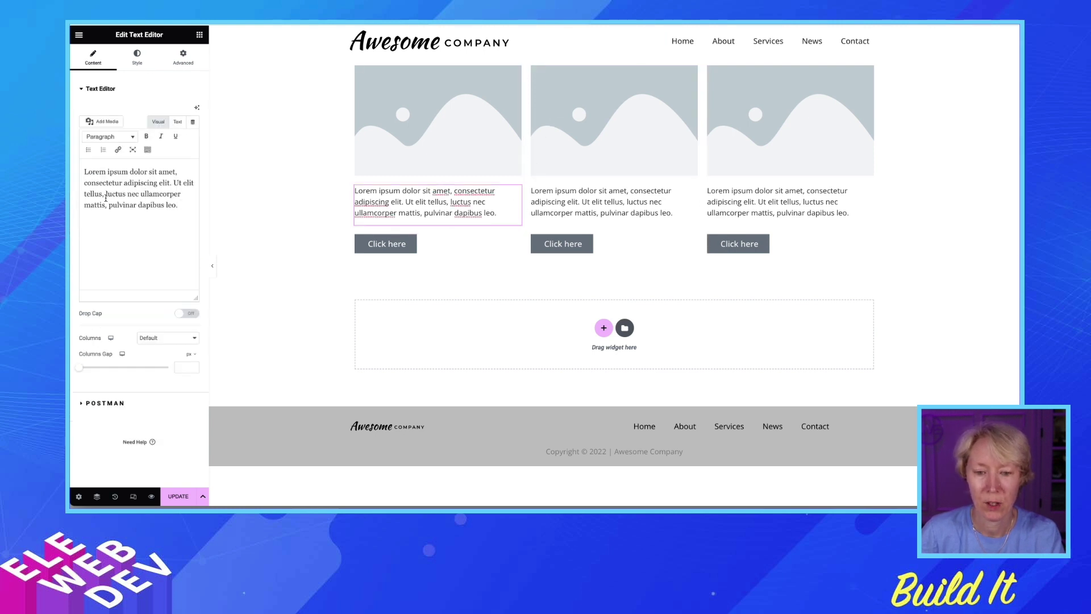
pyautogui.moveTo(106, 195); pyautogui.dragTo(211, 226)
pyautogui.press('BackSpace')
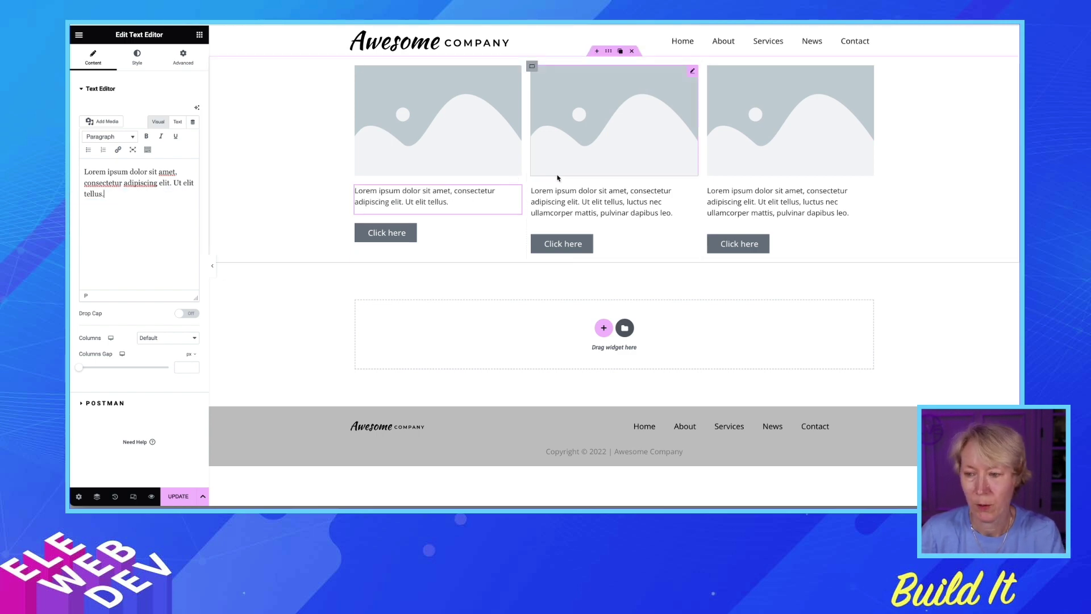
# - Cut the third card's text down to 'Lorem ipsum dolor sit amet.'
pyautogui.rightClick(869, 193)
pyautogui.click(893, 198)
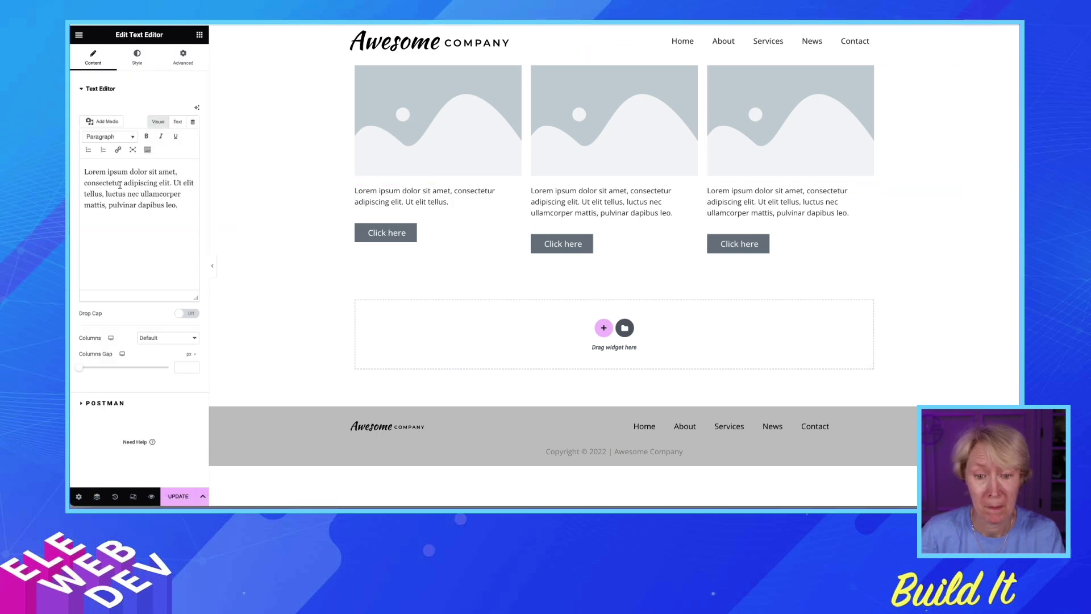
pyautogui.moveTo(82, 186); pyautogui.dragTo(155, 240)
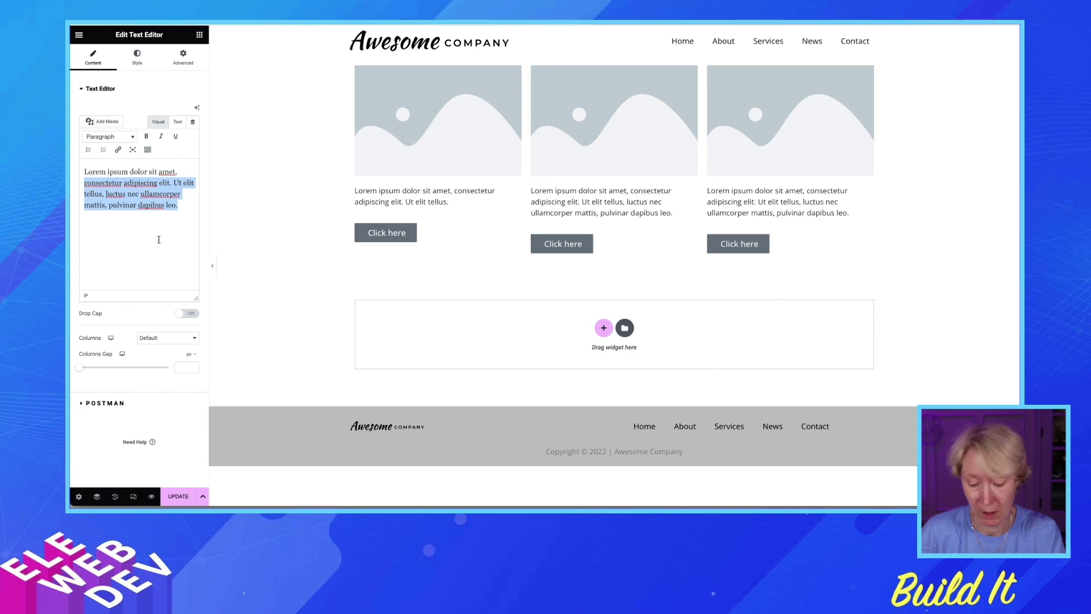
pyautogui.press('BackSpace')
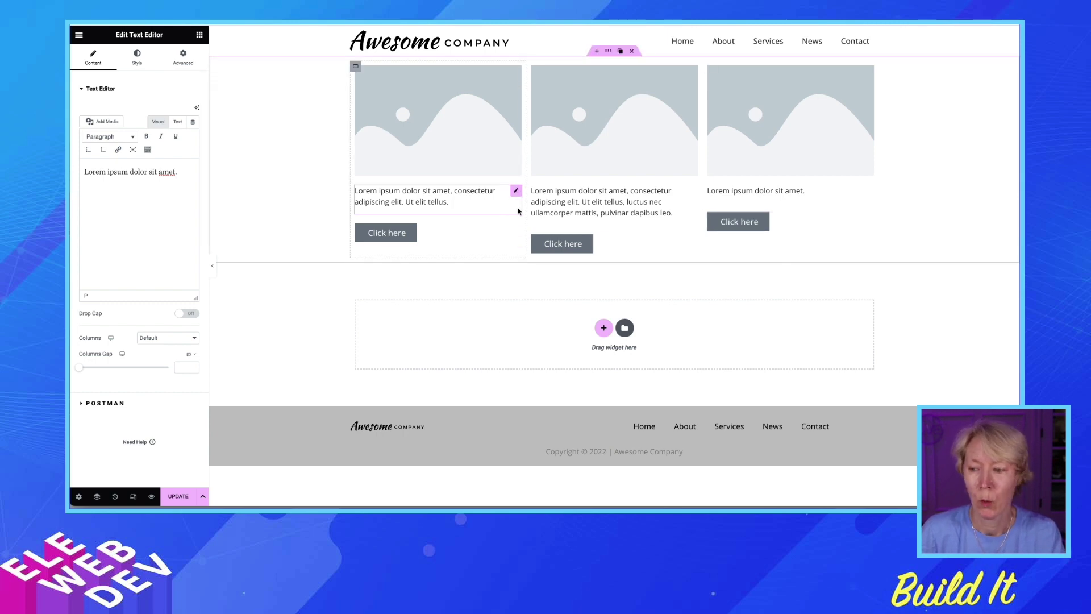
# - In the first card's container settings, try each Justify Content option, then clear it back to default
pyautogui.rightClick(356, 68)
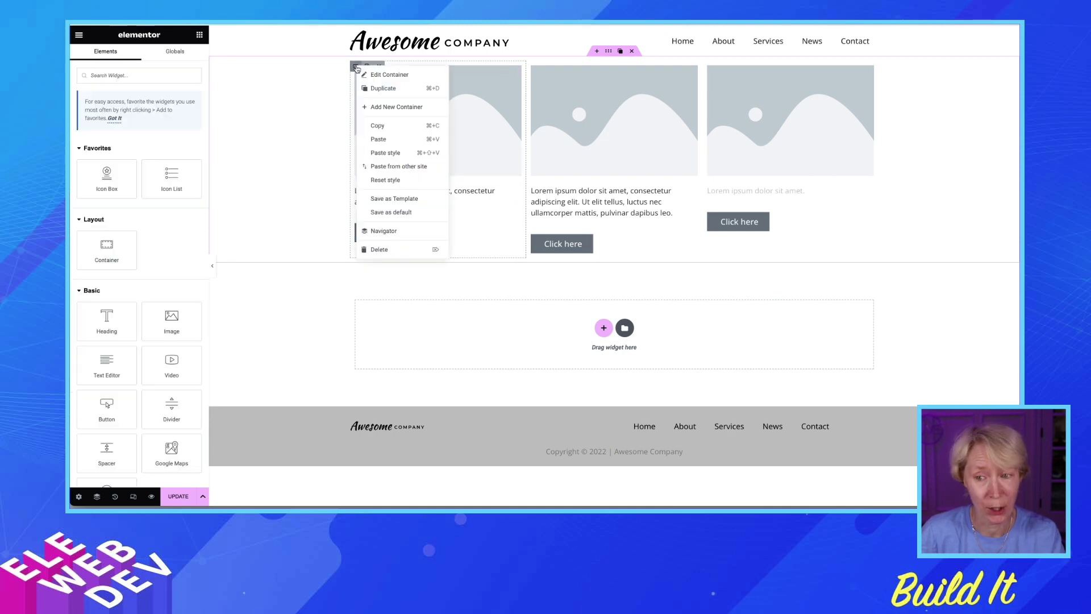
pyautogui.click(376, 73)
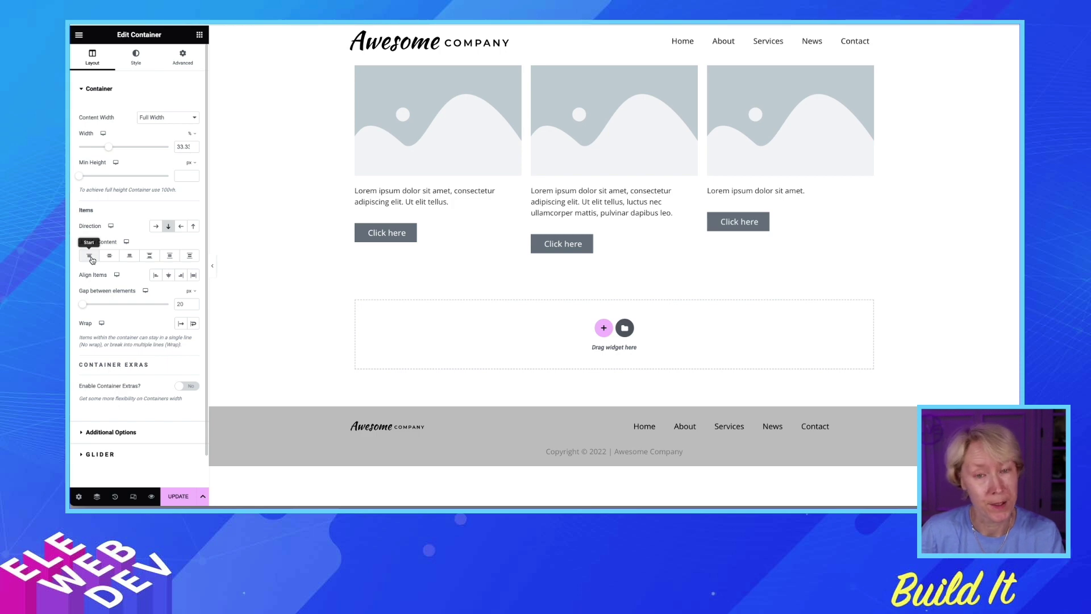
pyautogui.click(109, 257)
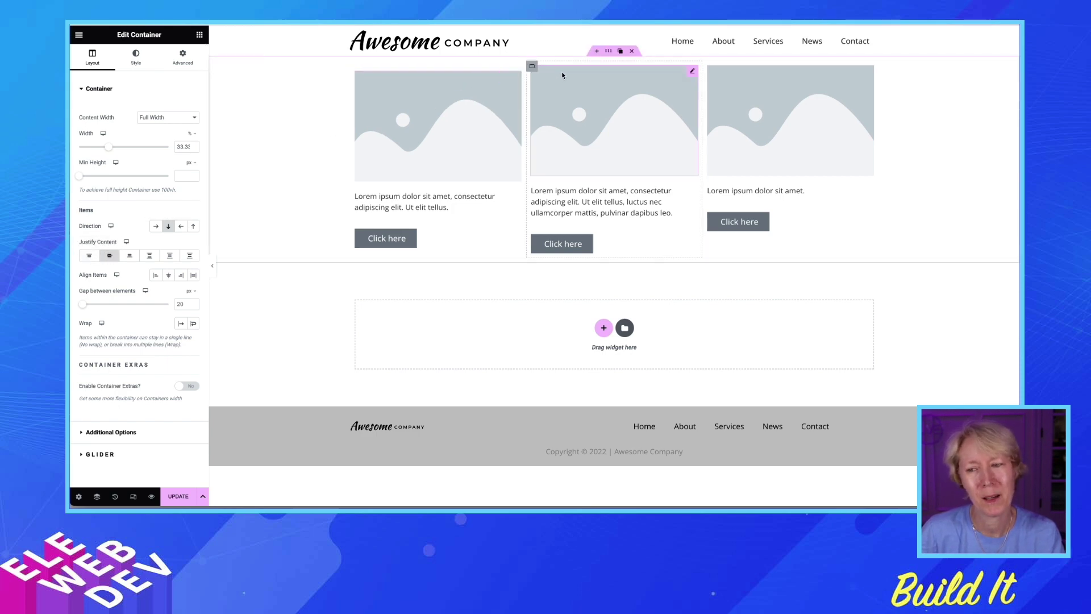
pyautogui.click(130, 256)
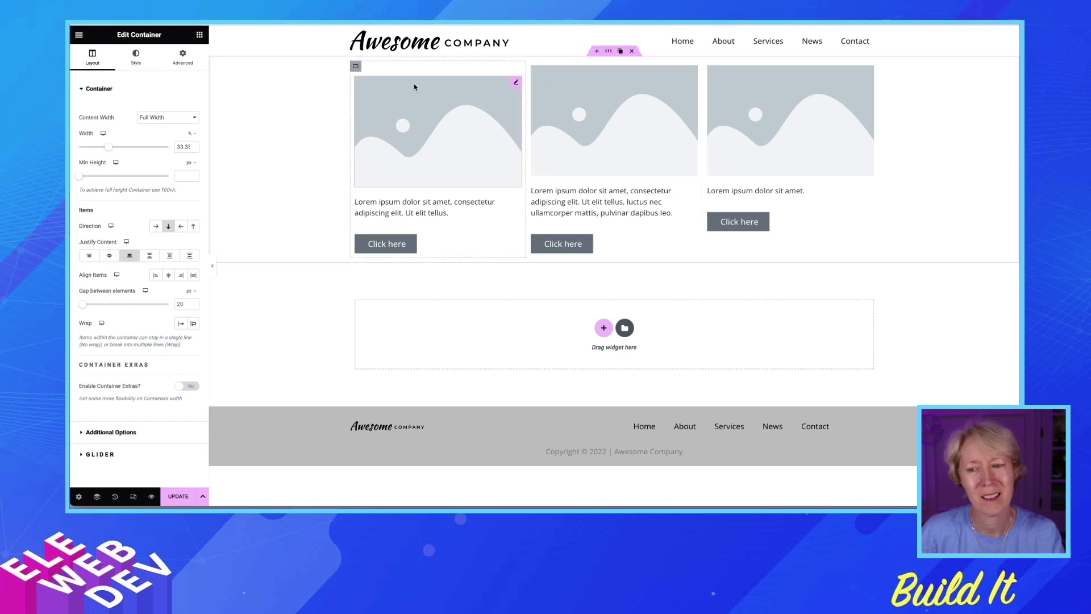
pyautogui.click(147, 256)
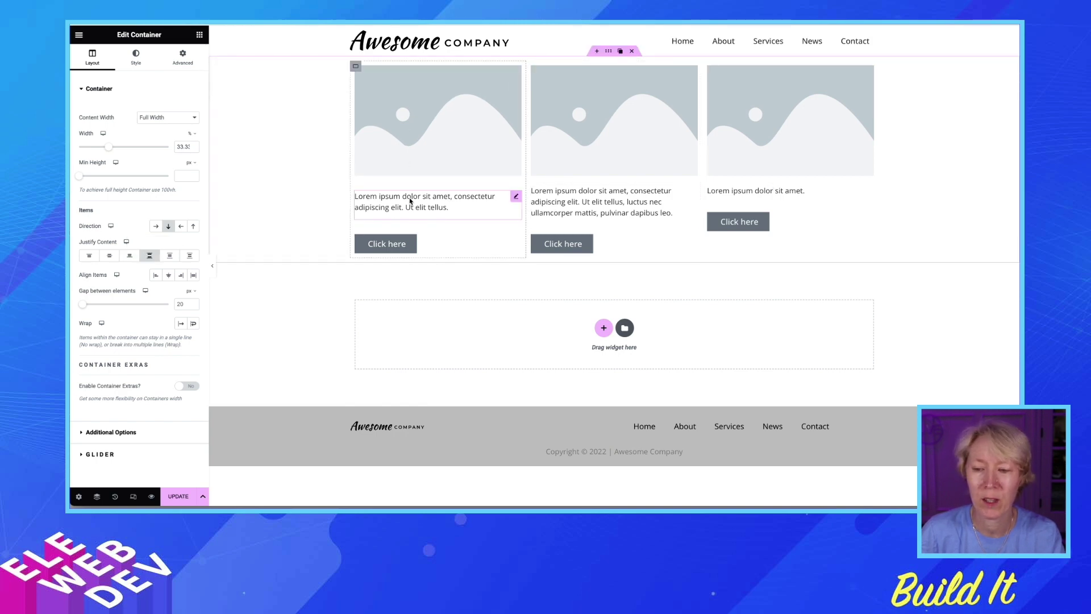
pyautogui.click(169, 257)
pyautogui.click(189, 256)
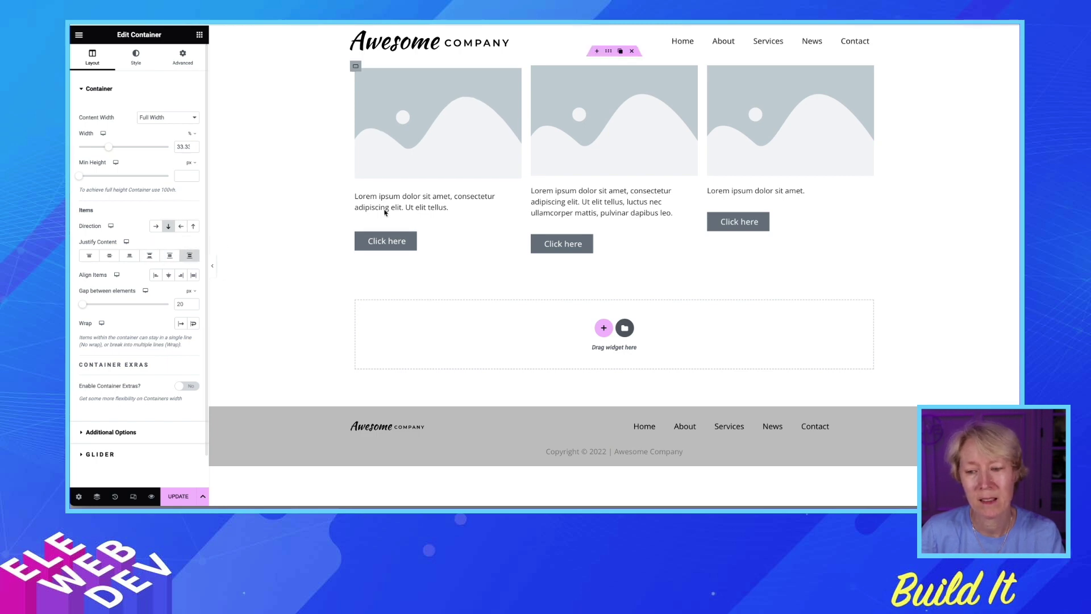
pyautogui.click(189, 256)
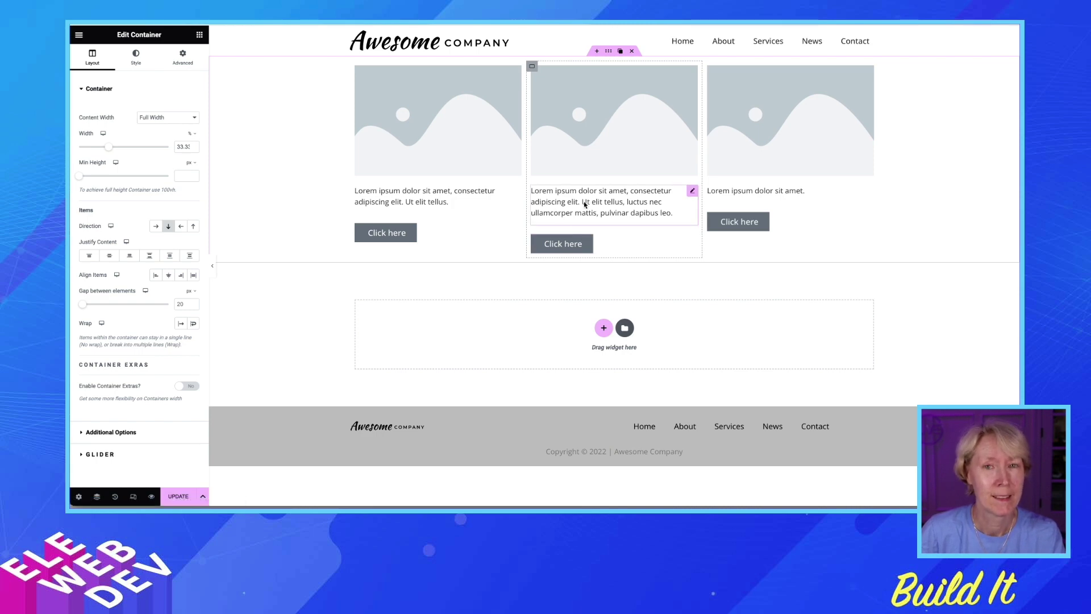
# - Set Advanced > Layout Size to Grow on the first and third cards' text blocks
pyautogui.click(435, 196)
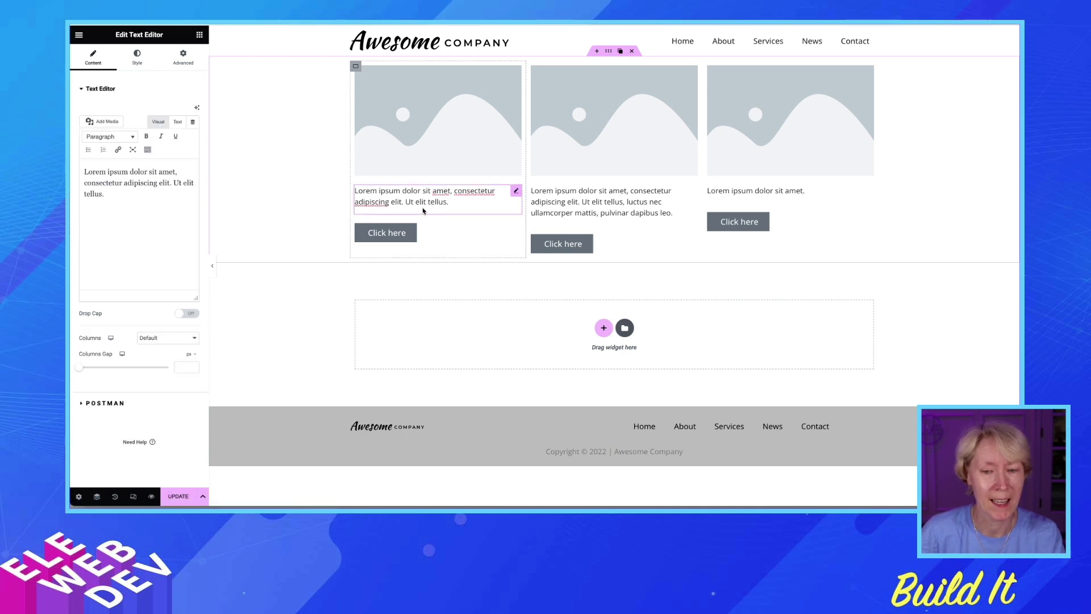
pyautogui.click(183, 56)
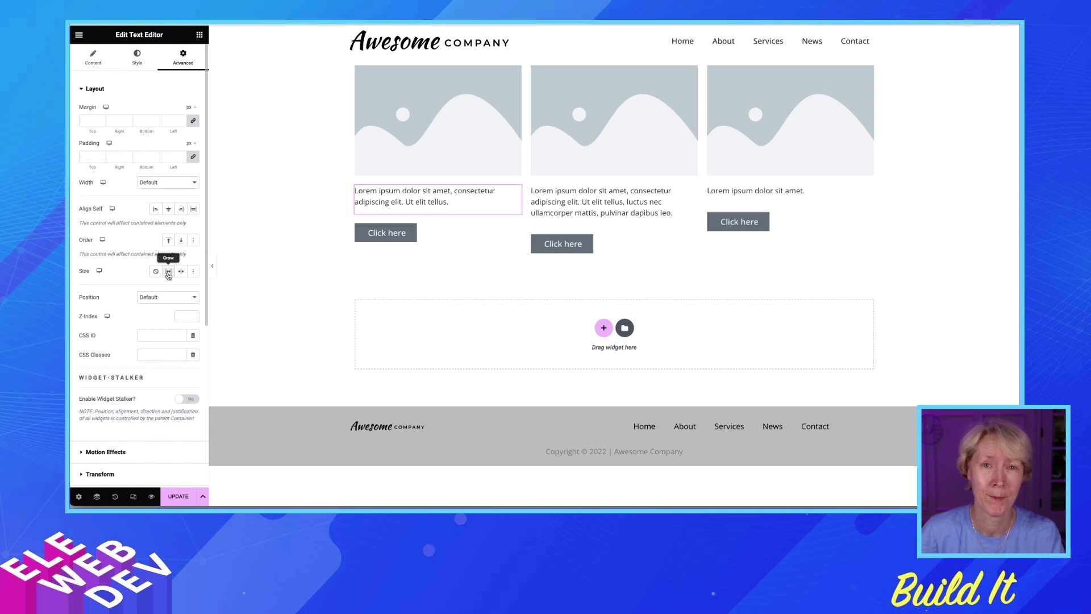
pyautogui.click(168, 272)
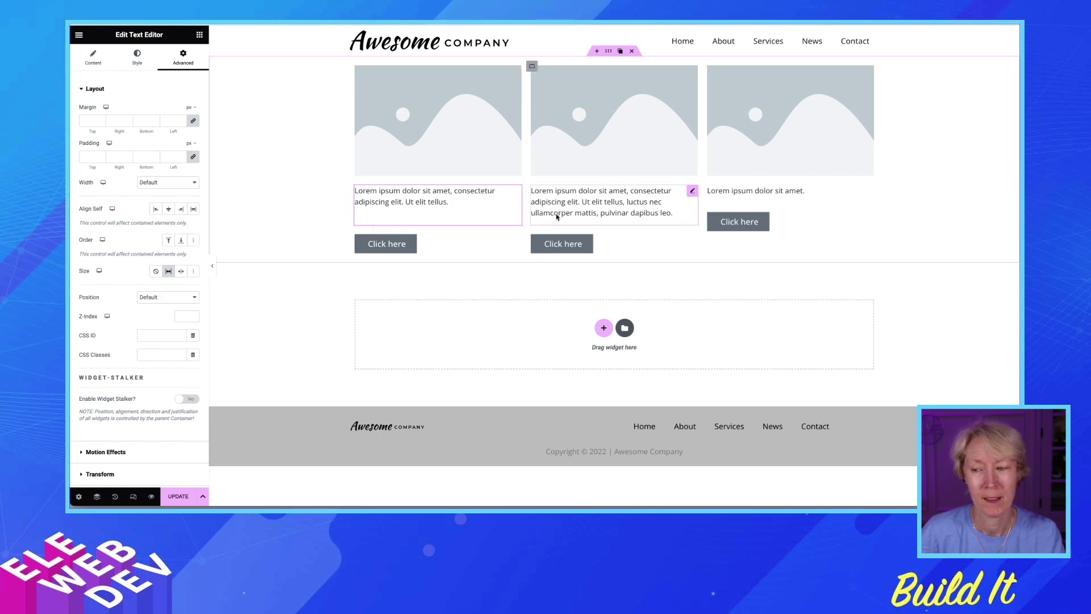
pyautogui.click(733, 193)
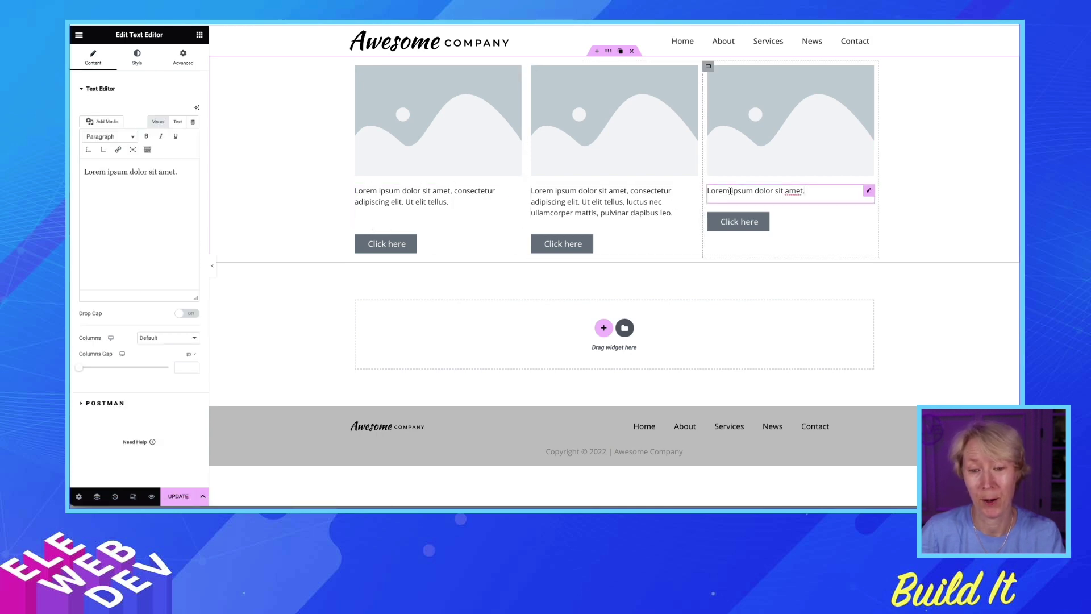
pyautogui.click(183, 57)
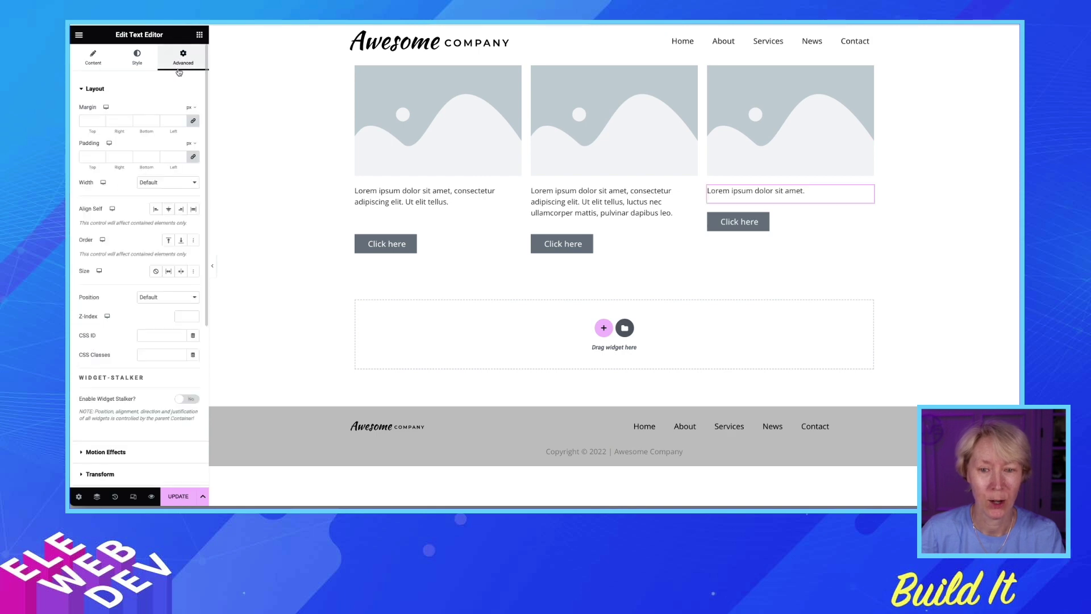
pyautogui.click(169, 271)
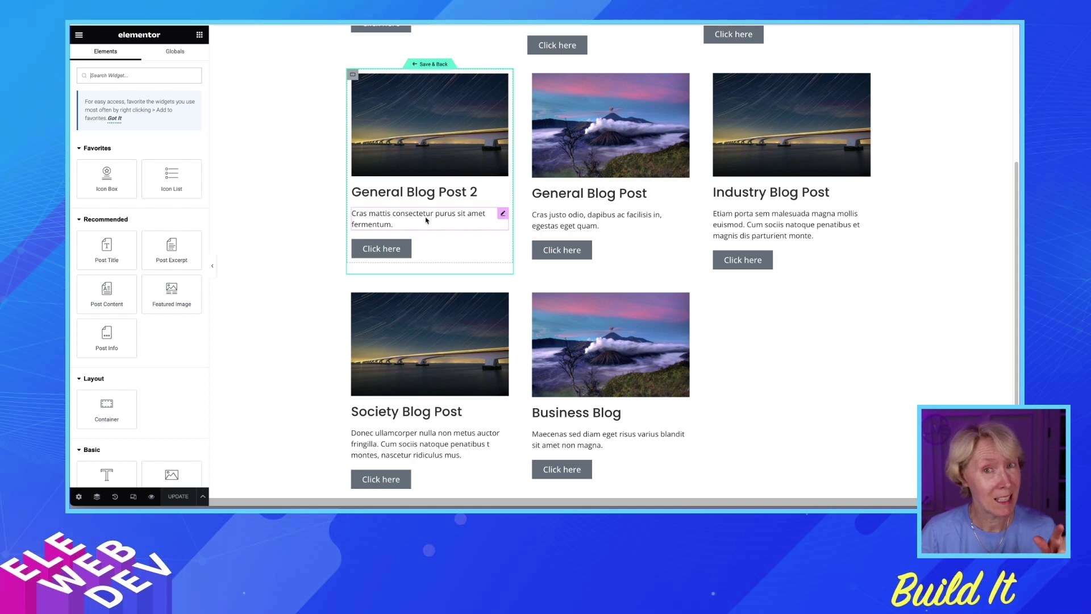
# - Leave the loop item template with Save & Back and scroll to the blog post grid
pyautogui.scroll(2, 426, 227)
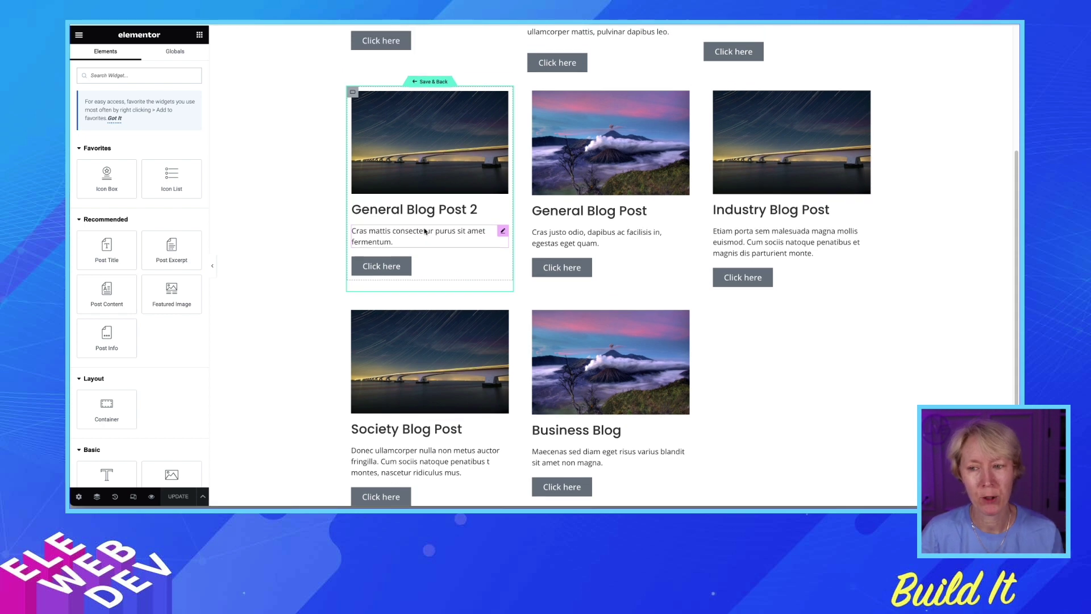
pyautogui.scroll(4, 426, 230)
pyautogui.click(427, 236)
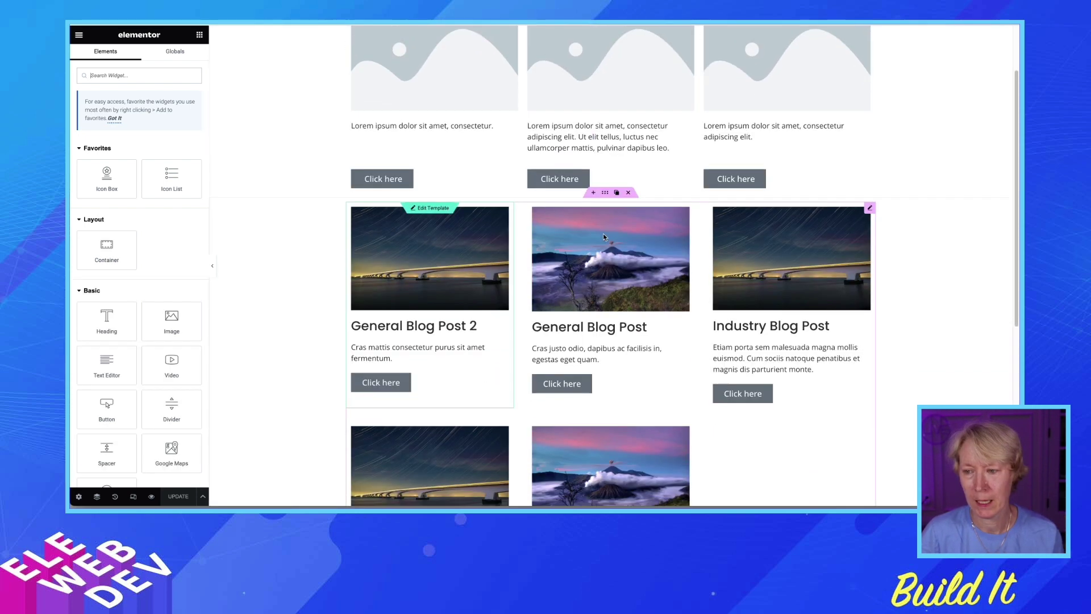
pyautogui.scroll(-5, 468, 227)
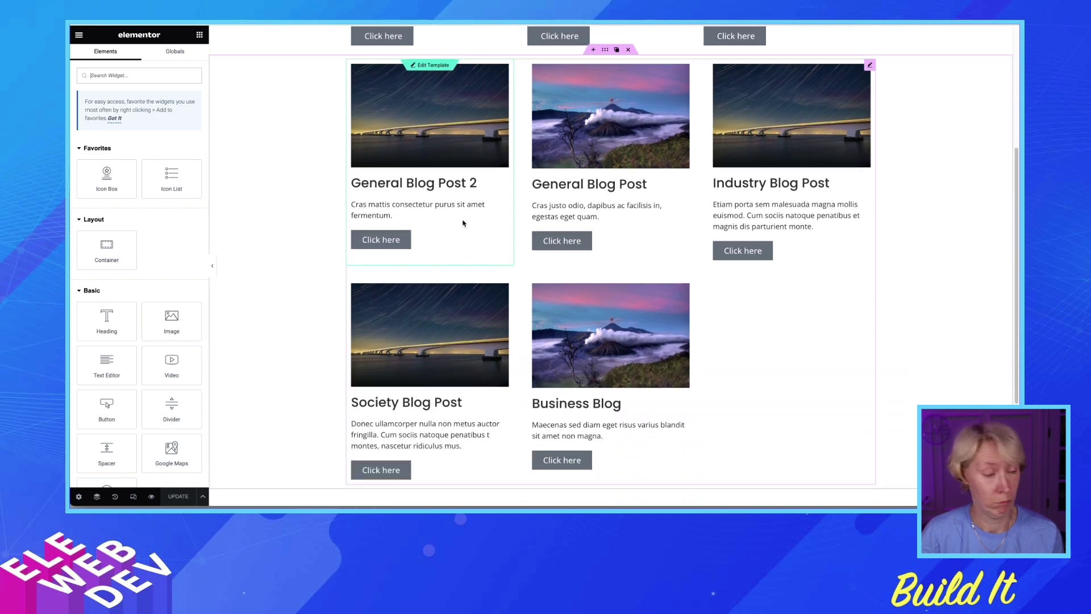
# - In the loop item template, set the Post Excerpt's Size to Grow, then update and return
pyautogui.click(435, 66)
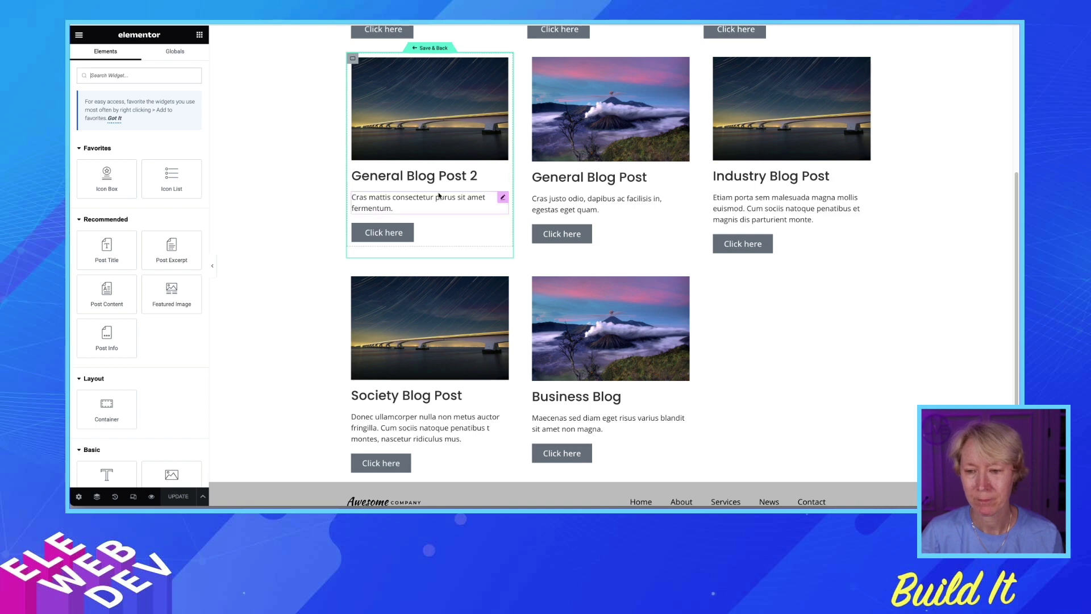
pyautogui.click(437, 200)
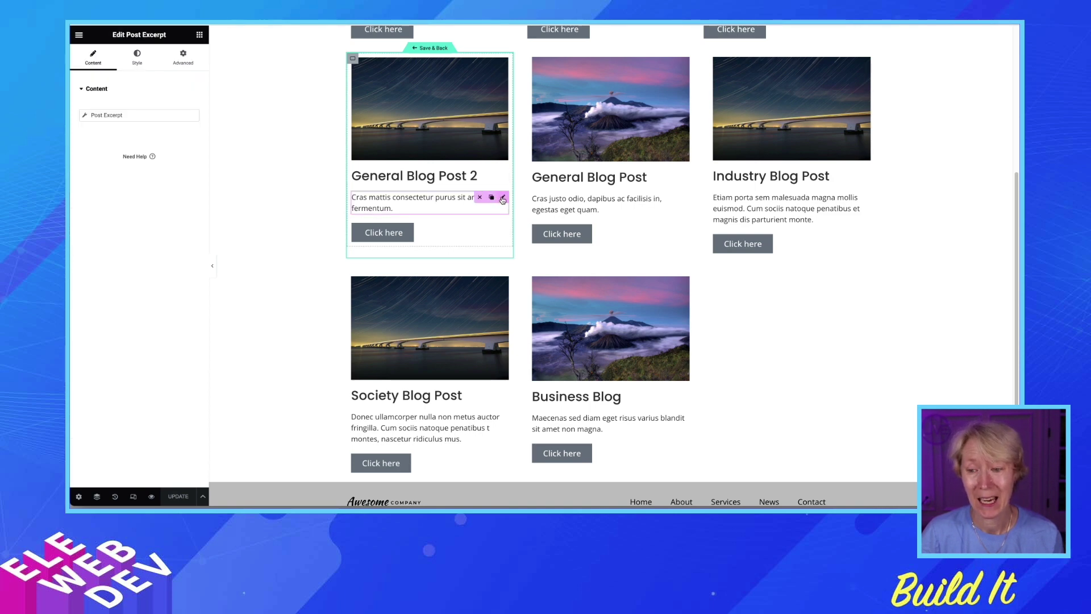
pyautogui.rightClick(503, 198)
pyautogui.click(524, 211)
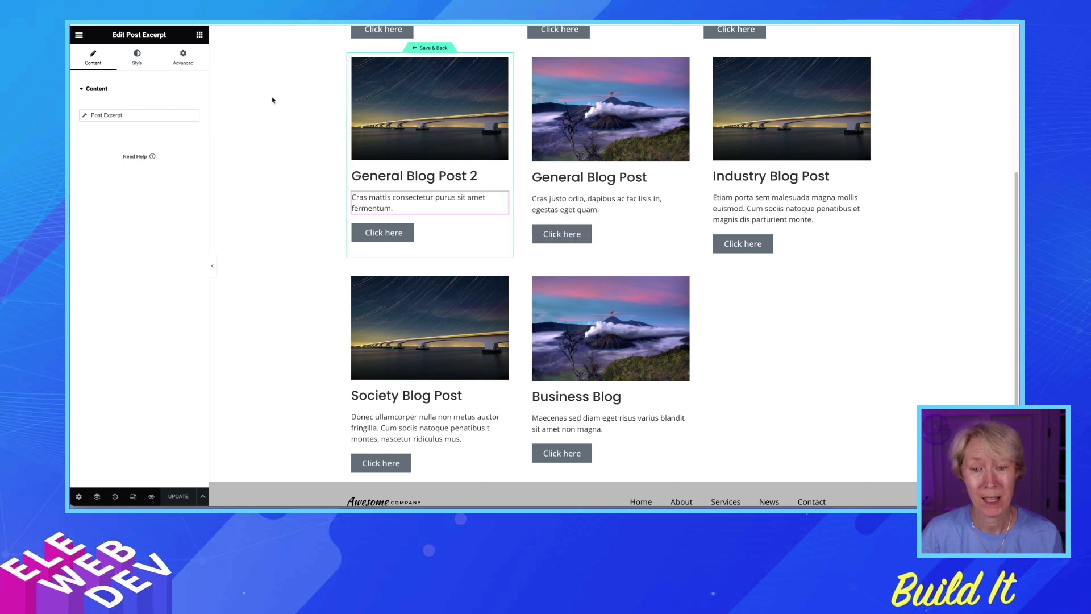
pyautogui.click(183, 57)
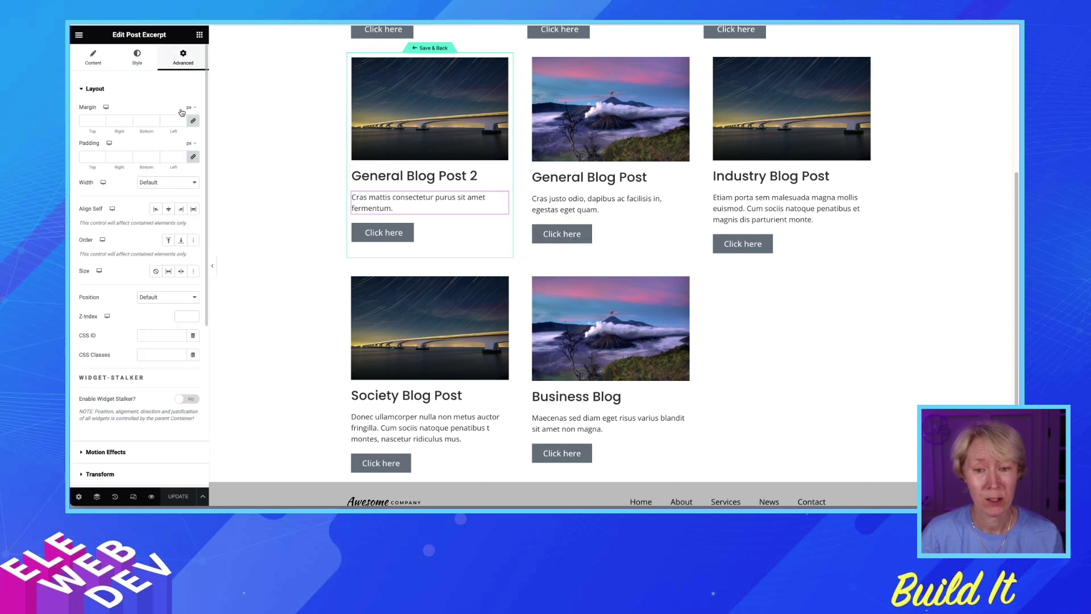
pyautogui.click(170, 273)
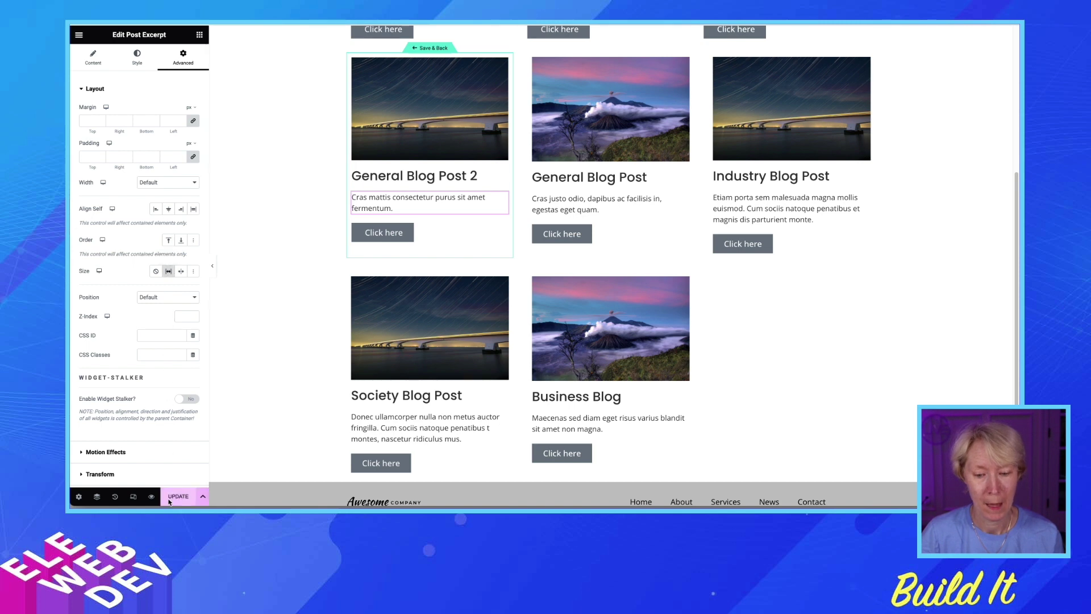
pyautogui.click(170, 502)
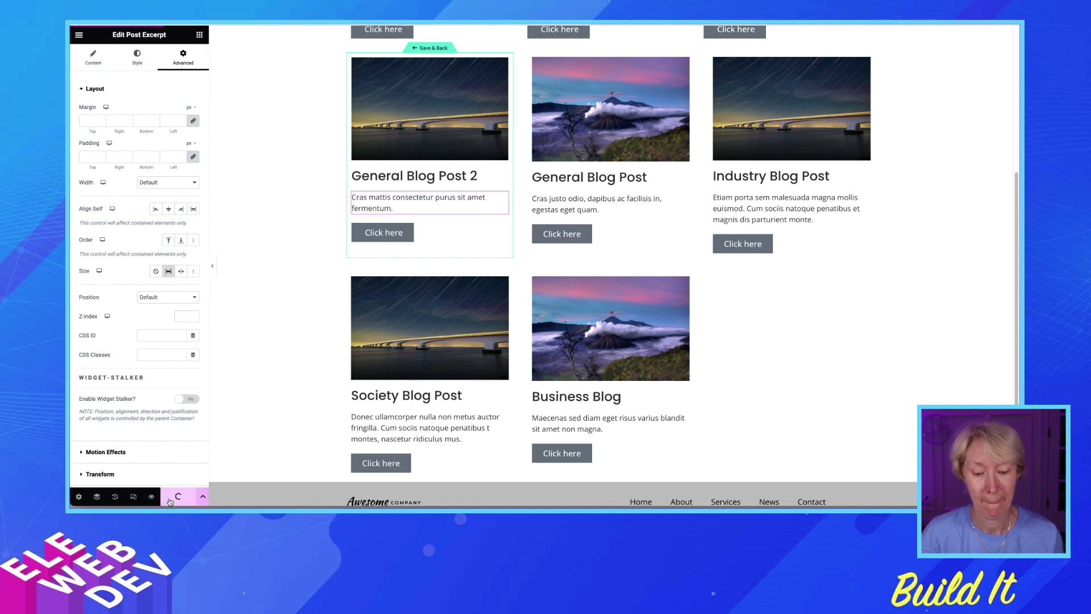
pyautogui.click(435, 49)
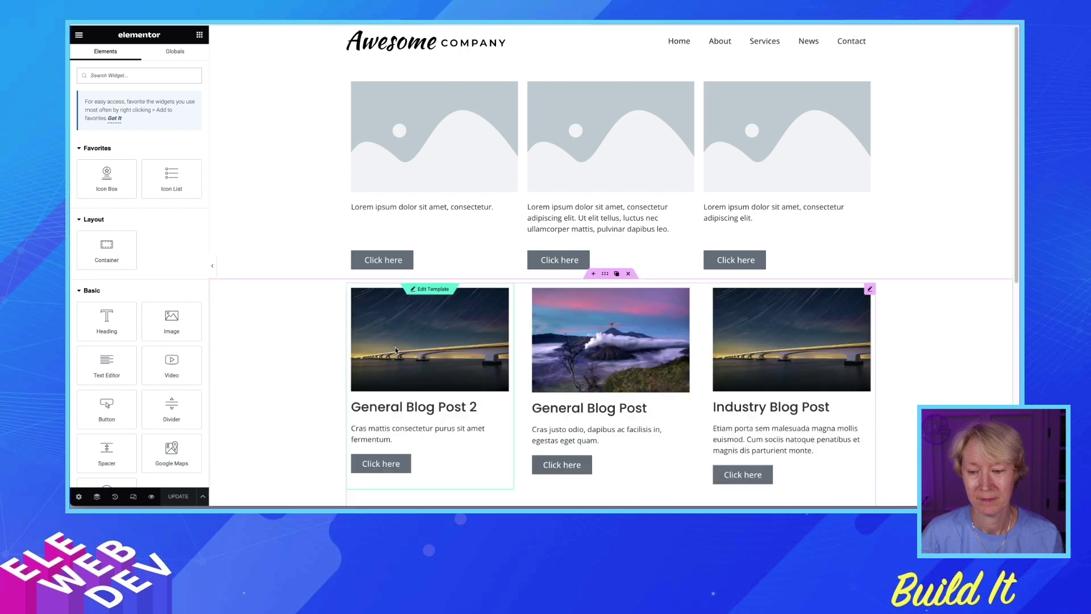
# - Scroll down the canvas past the aligned placeholder cards to the blog post grid
pyautogui.scroll(-1, 396, 350)
pyautogui.scroll(-5, 395, 347)
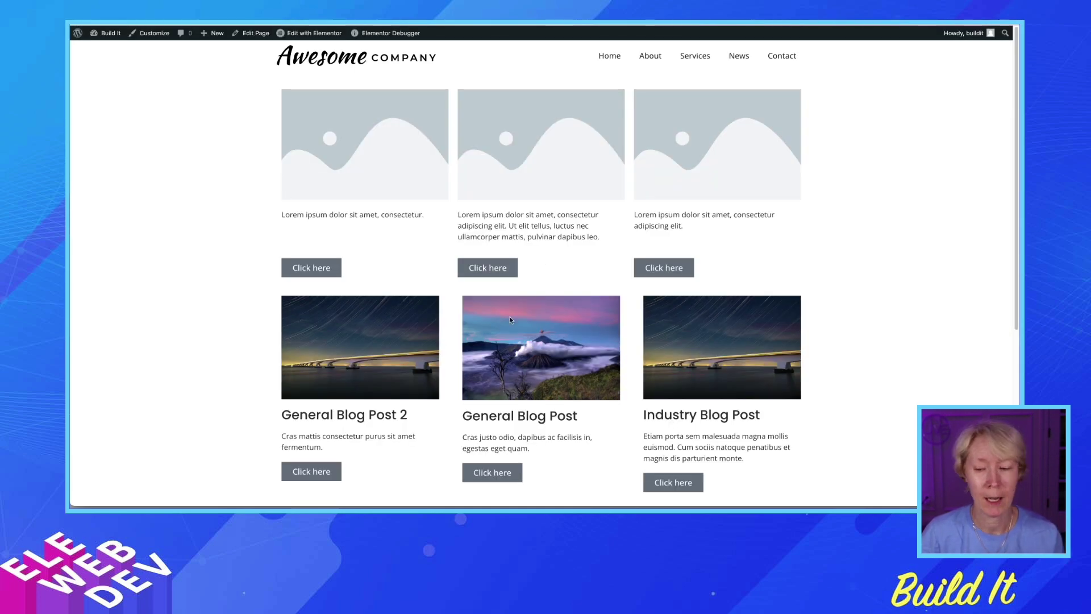
pyautogui.scroll(-5, 510, 319)
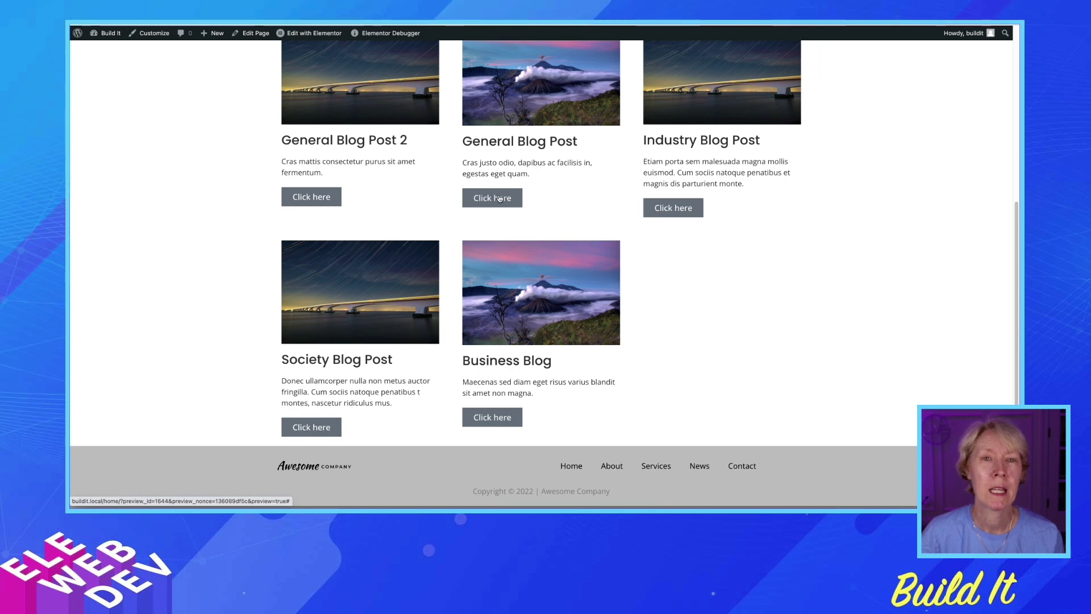
pyautogui.scroll(4, 498, 200)
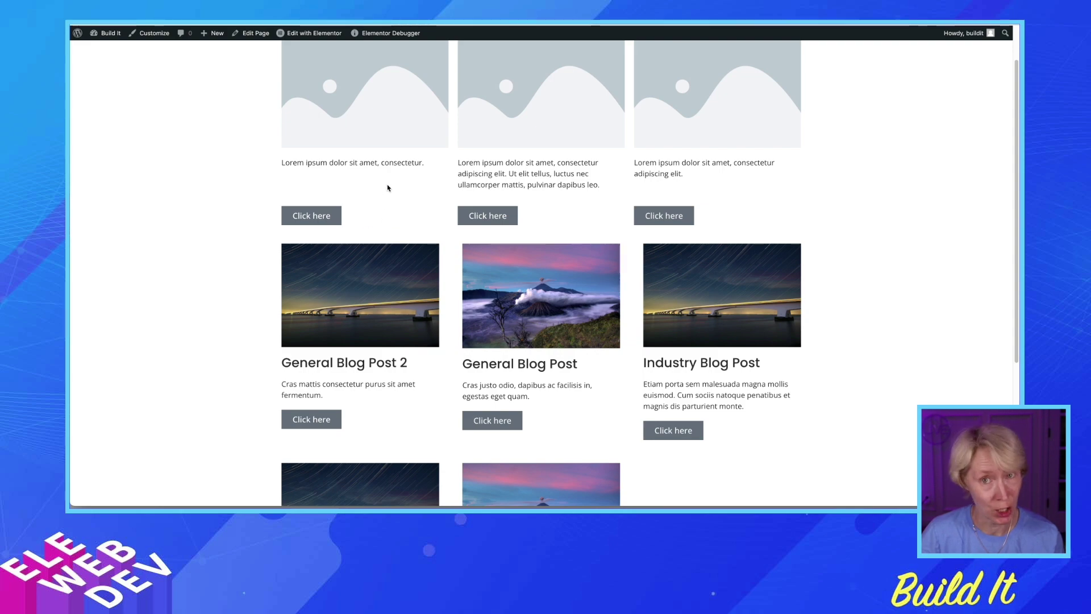
pyautogui.scroll(-3, 398, 256)
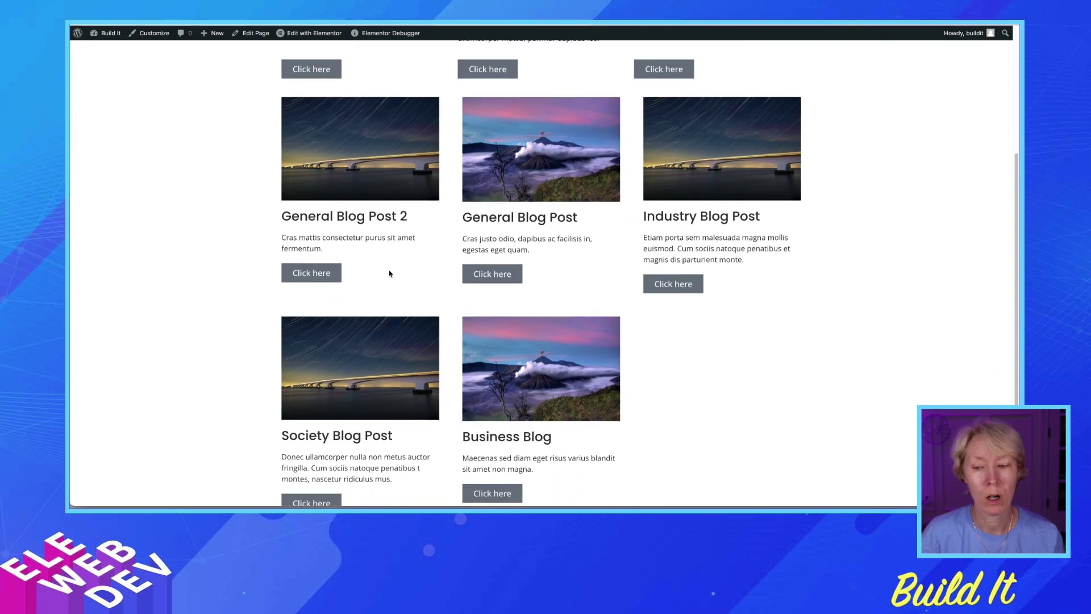
pyautogui.scroll(-2, 390, 273)
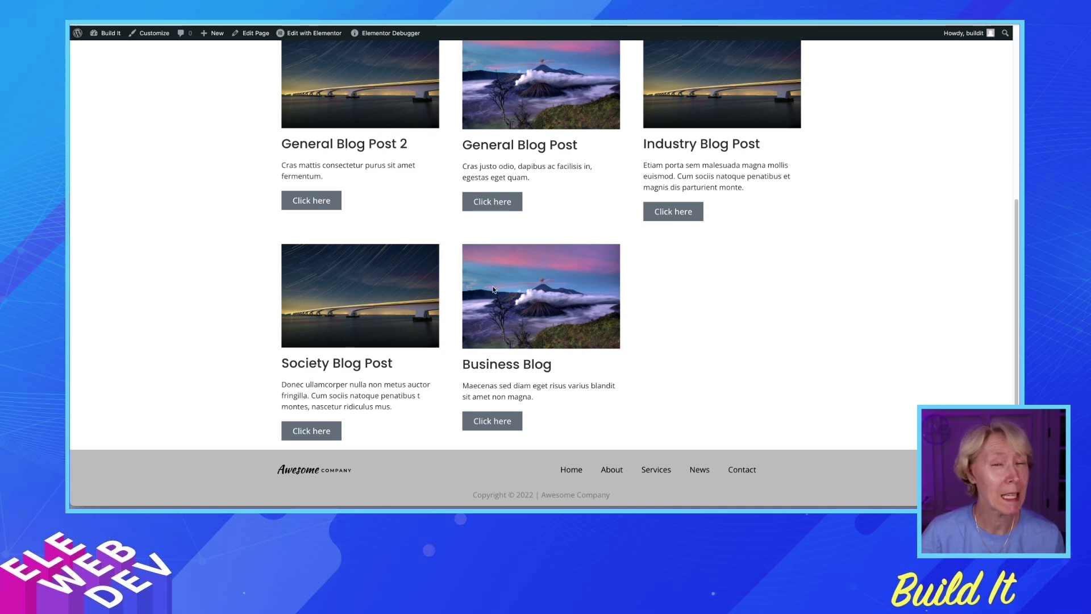
pyautogui.scroll(4, 493, 290)
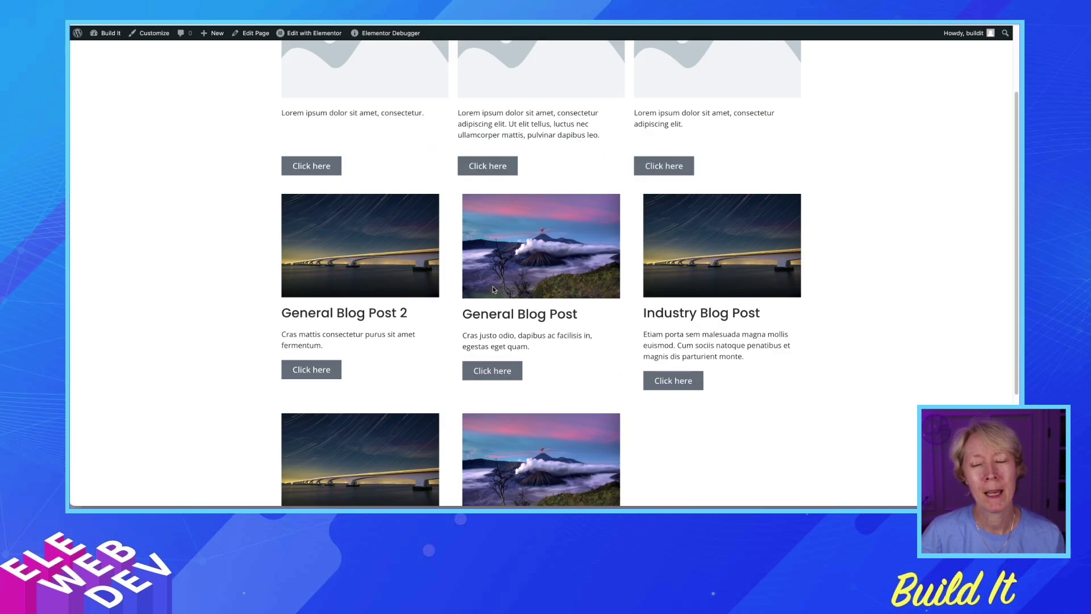
pyautogui.scroll(1, 494, 290)
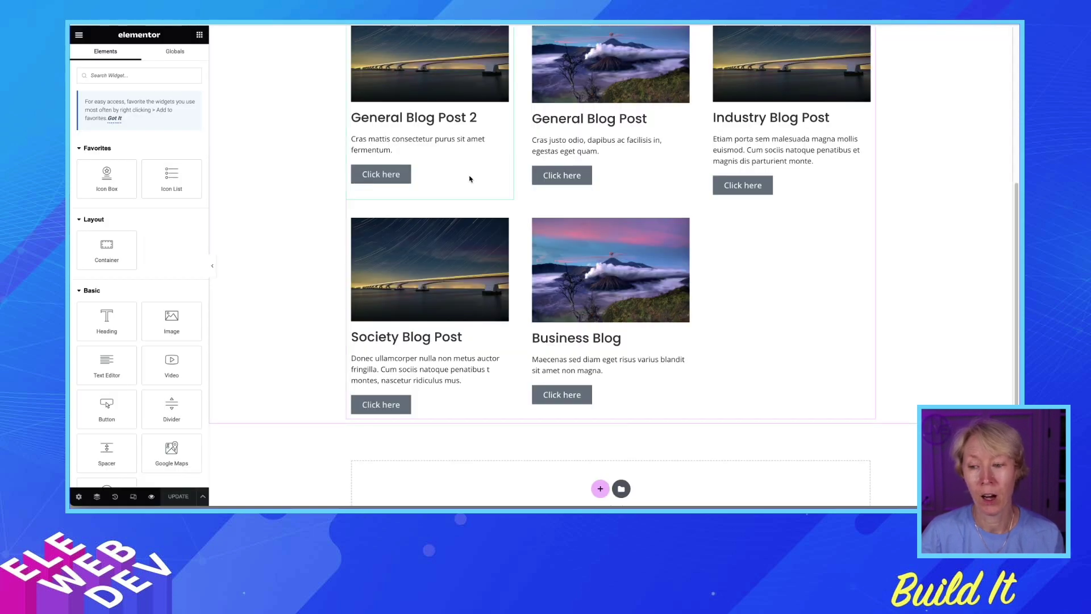
# - Scroll back to the top and select the first placeholder card's text block
pyautogui.scroll(1, 478, 185)
pyautogui.scroll(4, 487, 194)
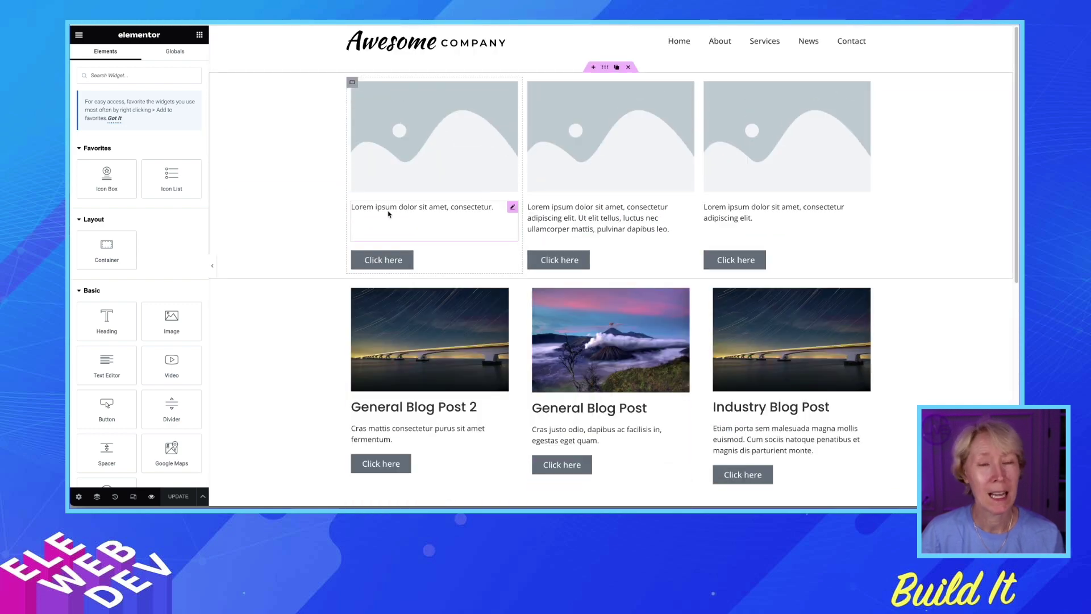
pyautogui.click(414, 208)
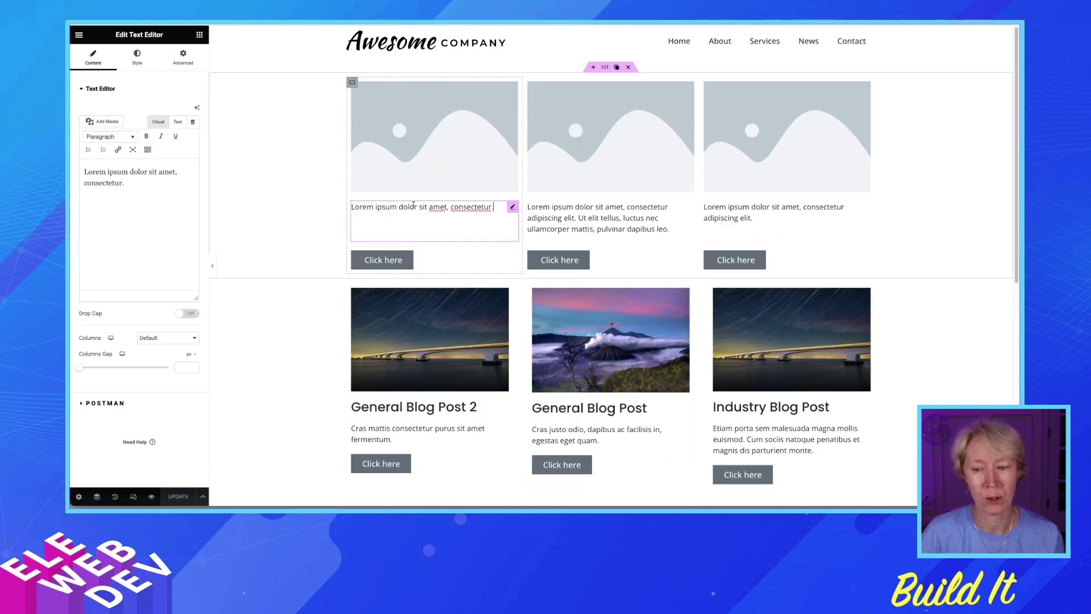